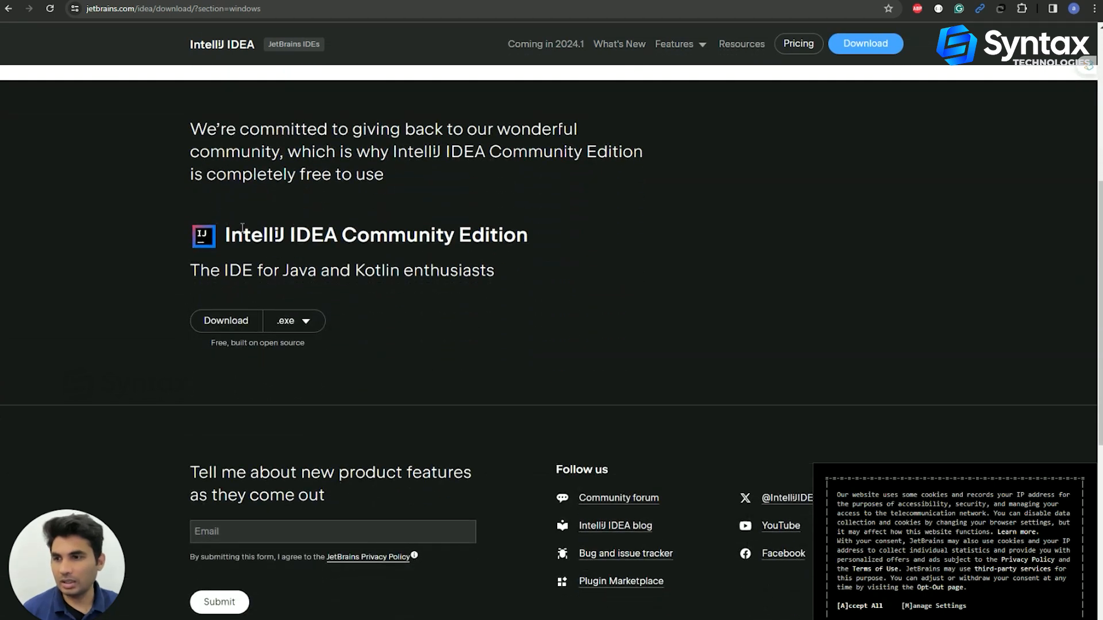
Download the IntelliJ IDEA Community Edition .exe installer from the JetBrains download page
{"action": "left_click_drag", "start_coordinate": [236, 237], "coordinate": [538, 236]}
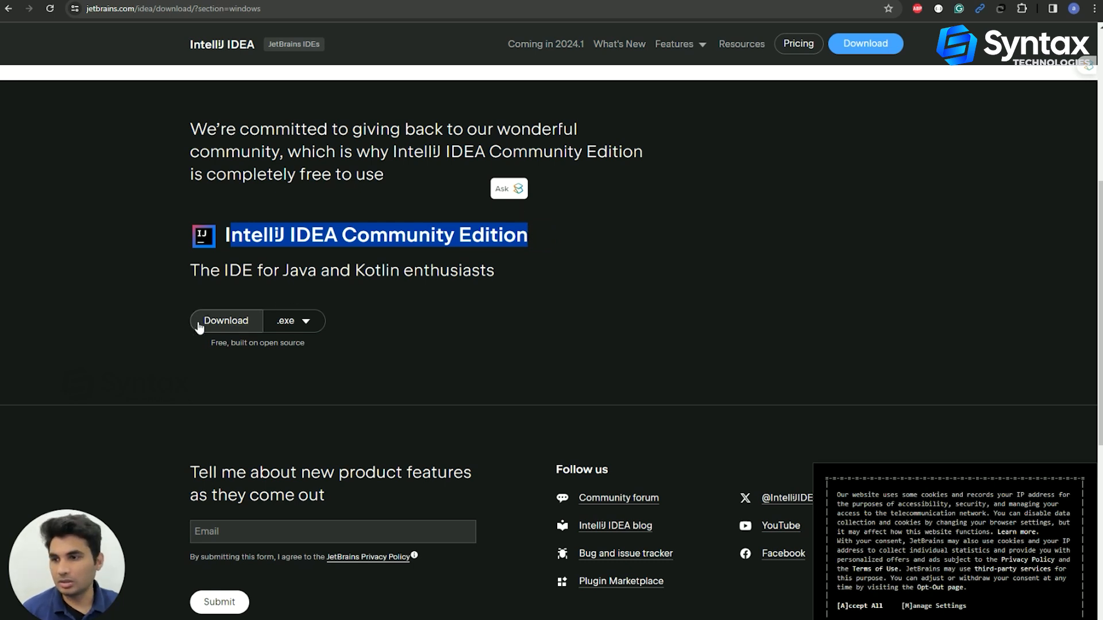
{"action": "left_click", "coordinate": [218, 324]}
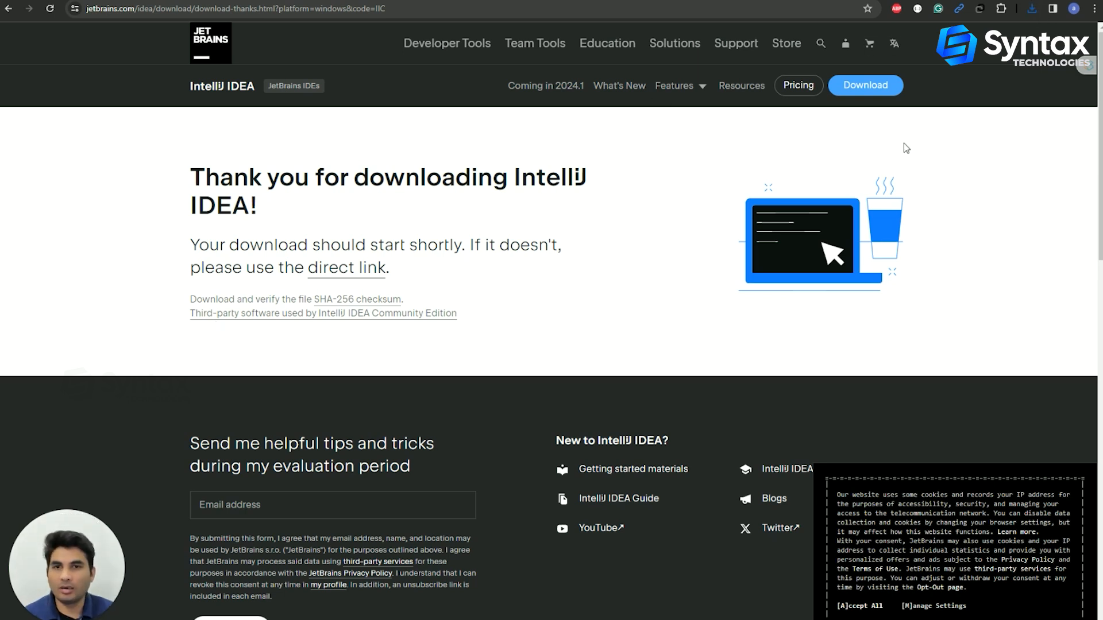
Open the downloaded ideaIC-2023.3.3 installer from the Downloads folder to launch setup
{"action": "left_click", "coordinate": [1032, 9]}
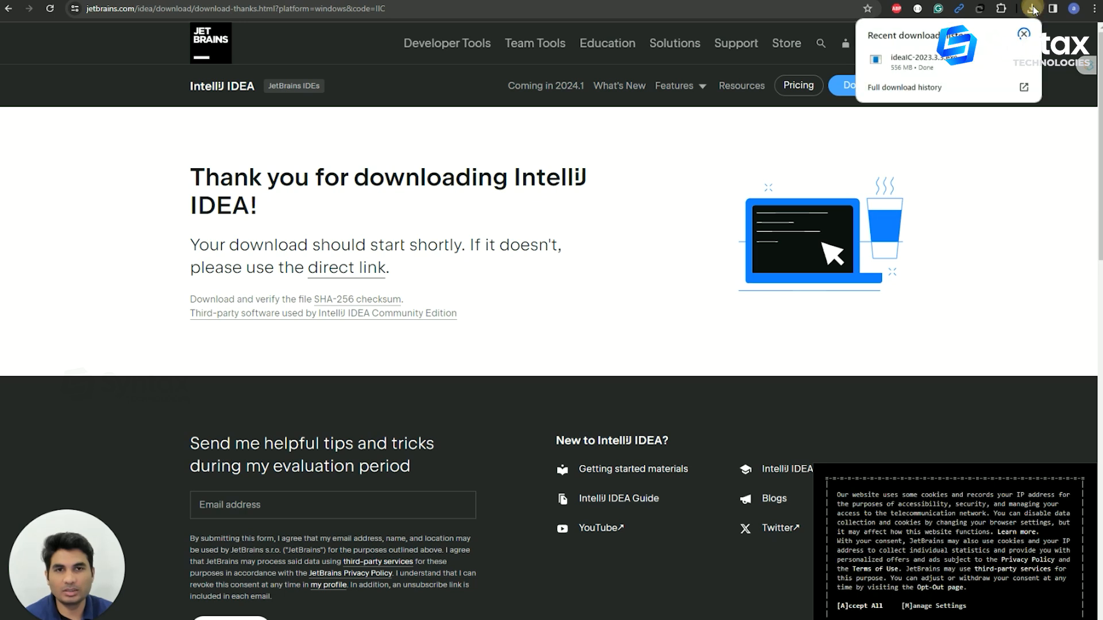
{"action": "left_click", "coordinate": [1002, 62]}
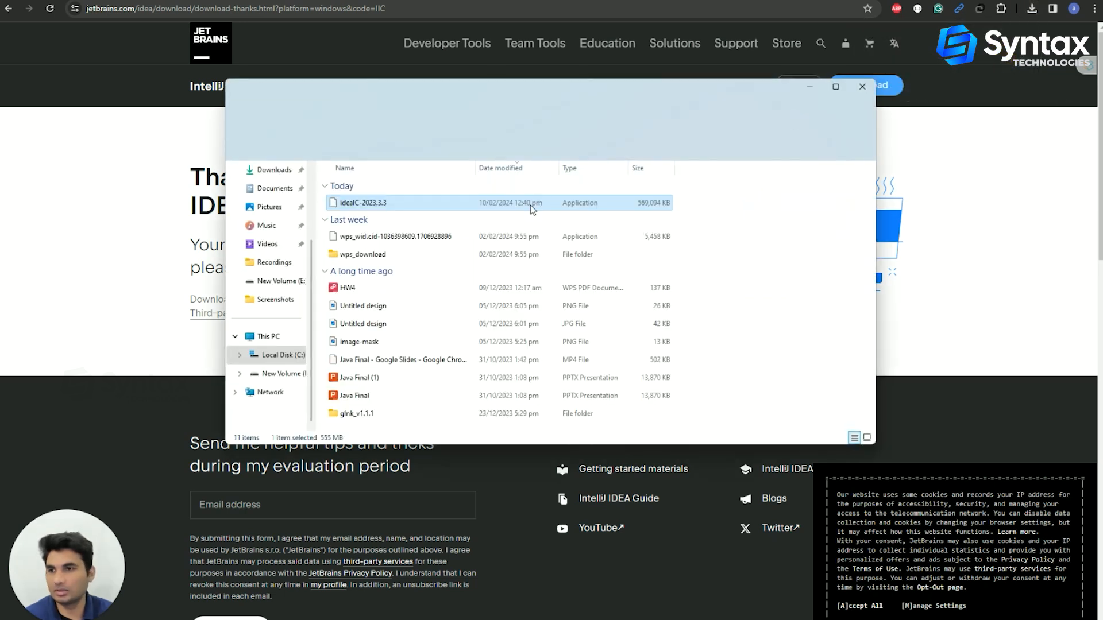
{"action": "double_click", "coordinate": [382, 203]}
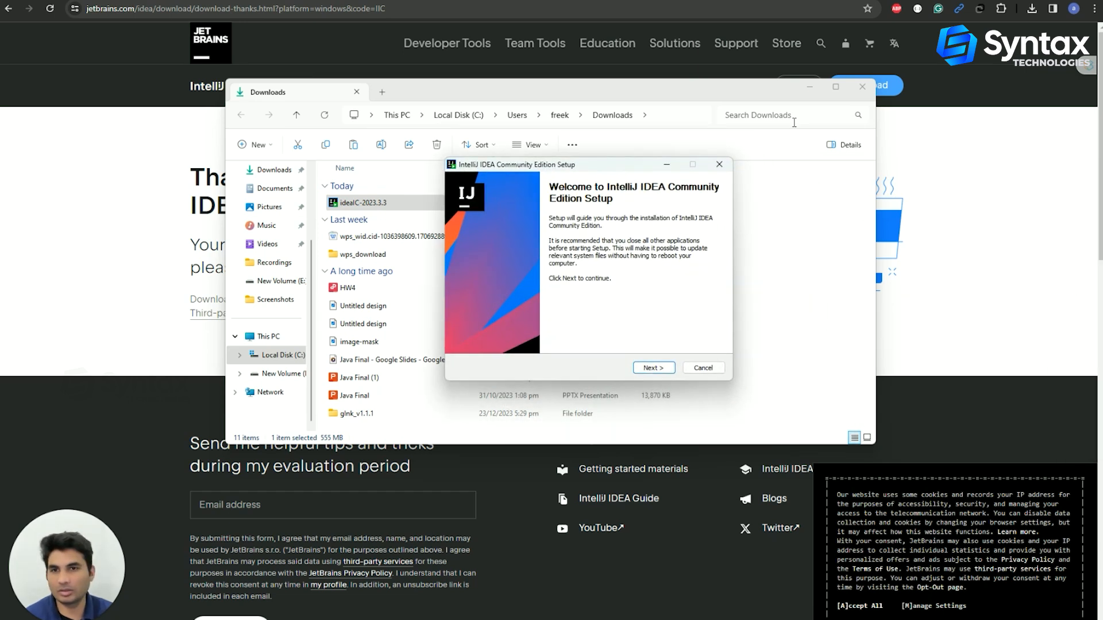
Install IntelliJ IDEA Community Edition using the default install location and the JetBrains Start Menu folder
{"action": "left_click", "coordinate": [862, 86]}
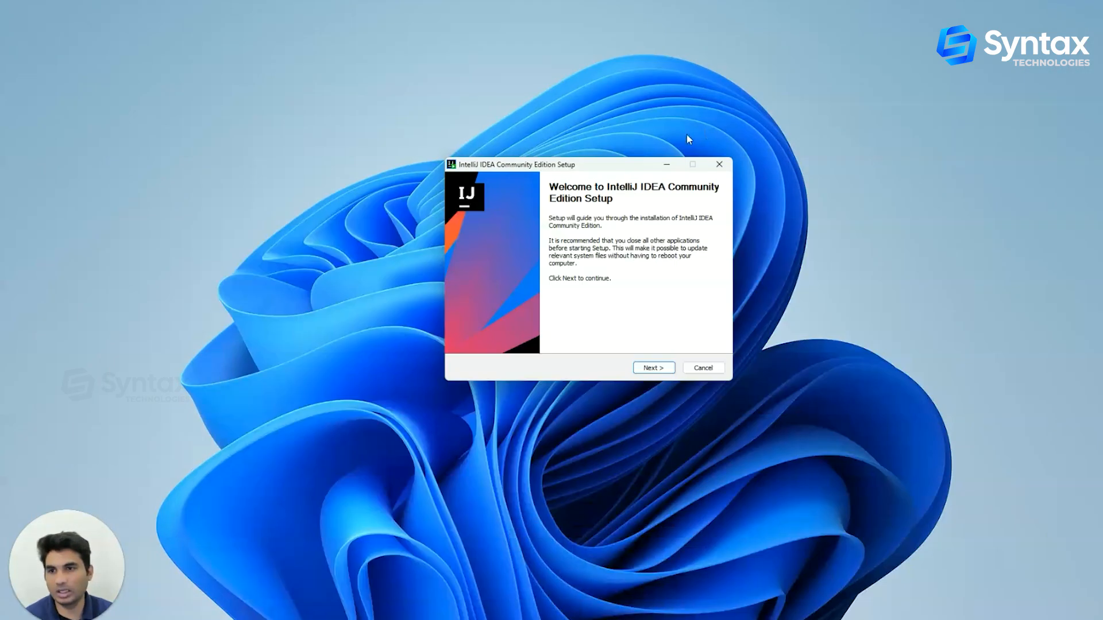
{"action": "left_click", "coordinate": [651, 368]}
{"action": "left_click", "coordinate": [651, 368]}
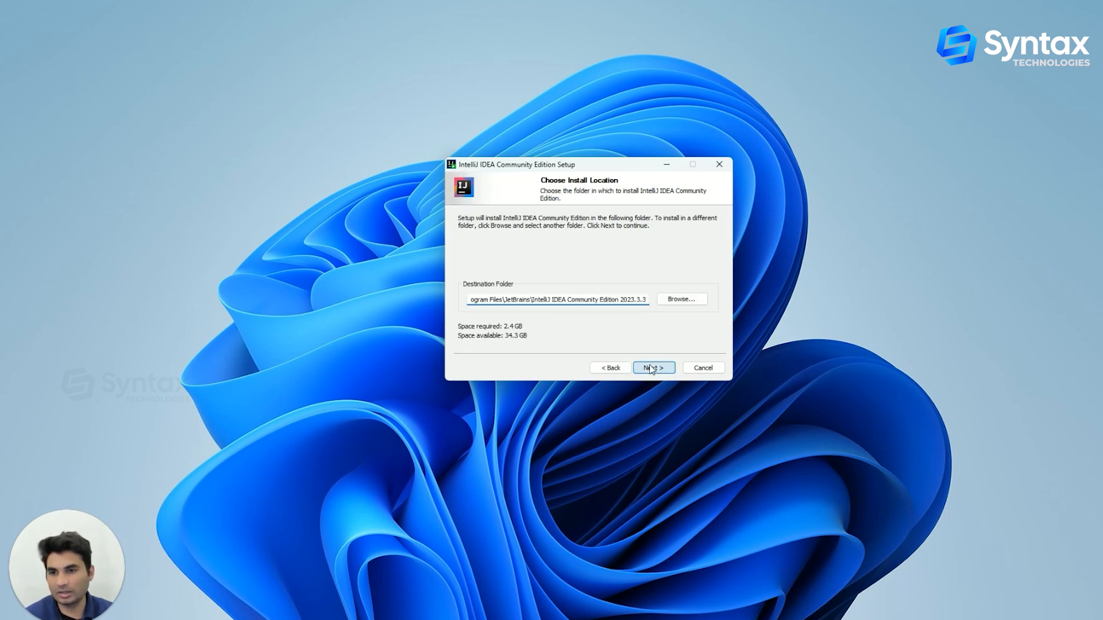
{"action": "left_click", "coordinate": [651, 369]}
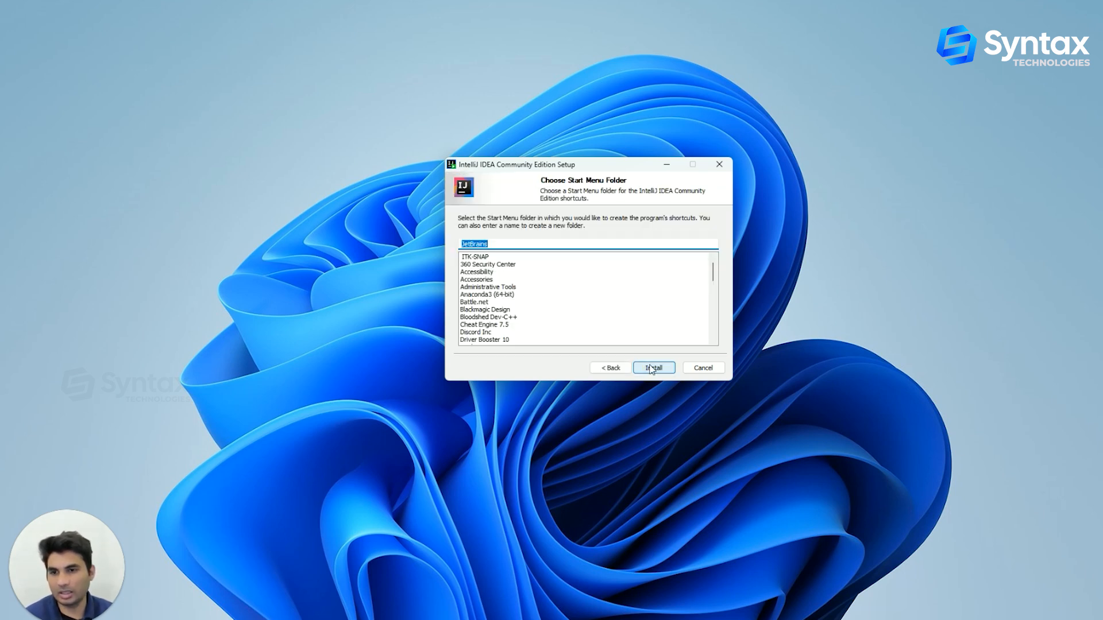
{"action": "left_click", "coordinate": [652, 368]}
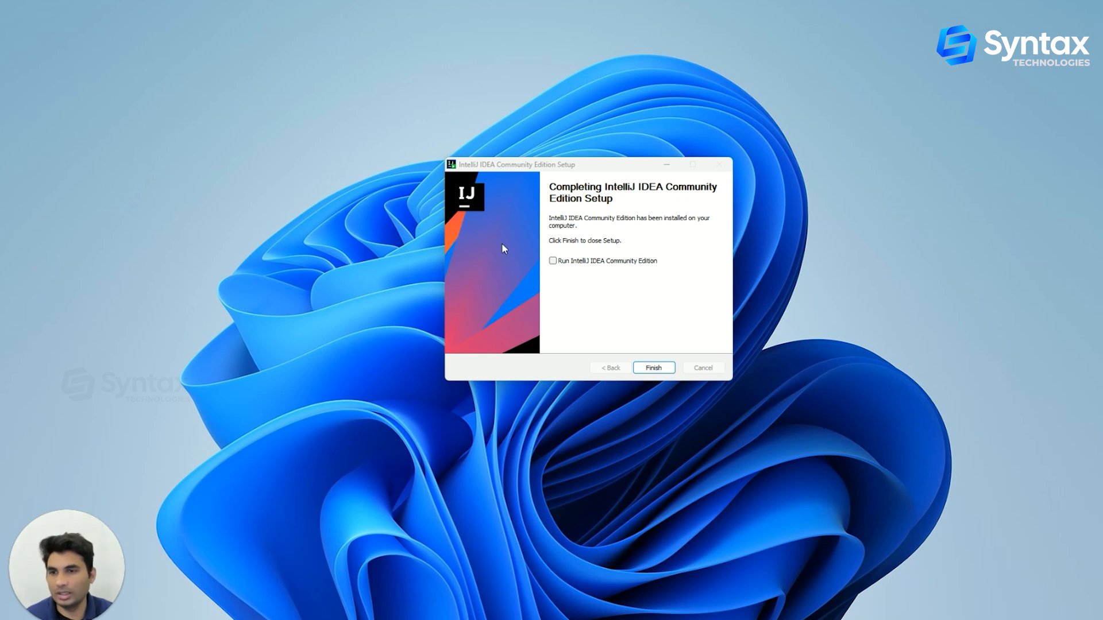
Finish setup with the option to run IntelliJ IDEA Community Edition enabled
{"action": "left_click", "coordinate": [554, 261]}
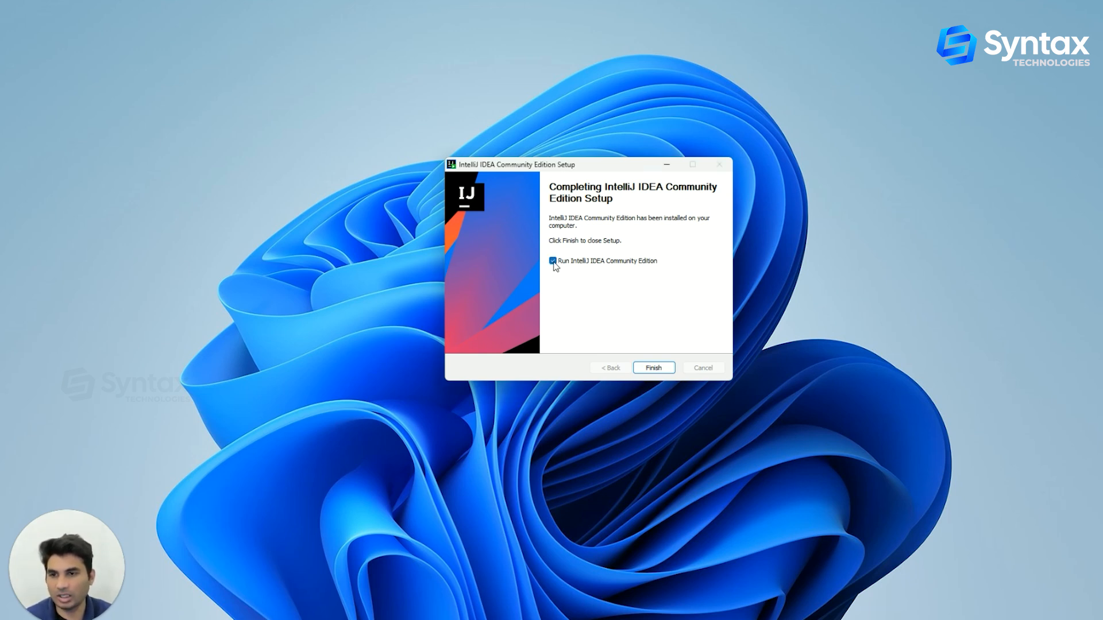
{"action": "left_click", "coordinate": [654, 368]}
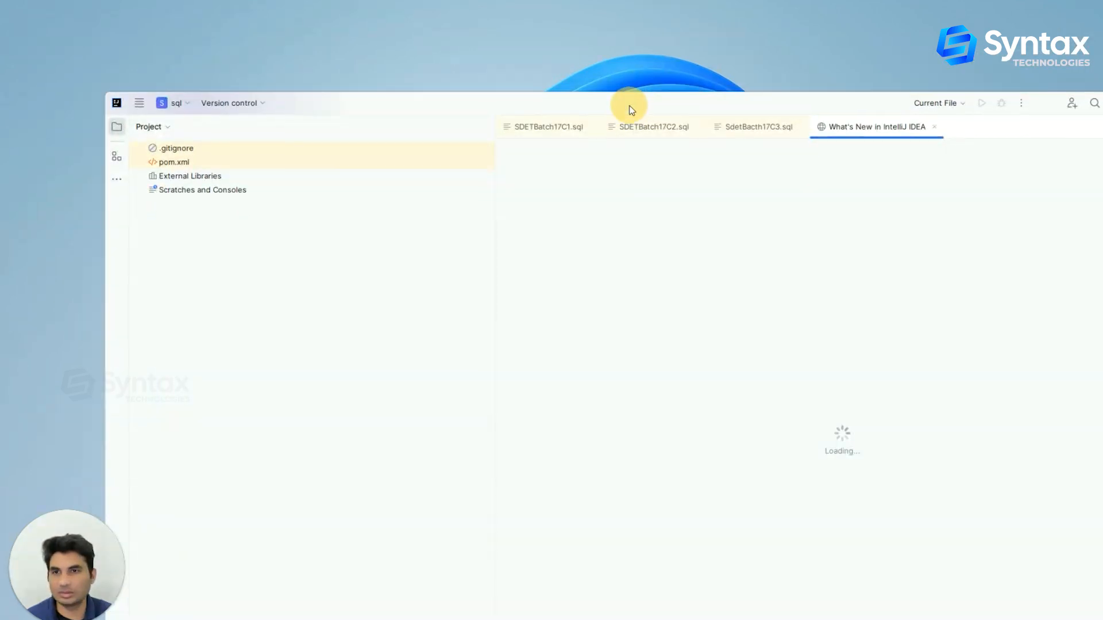
Start a new project from the File menu and name it JavaBasics
{"action": "double_click", "coordinate": [632, 109]}
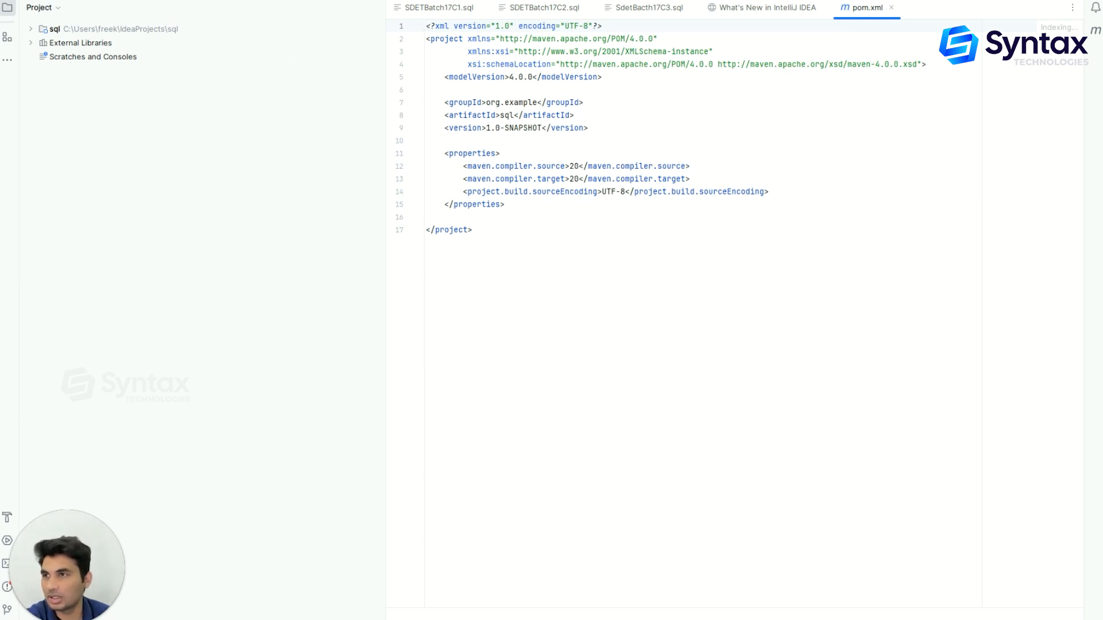
{"action": "key", "text": "alt+space"}
{"action": "key", "text": "alt+f"}
{"action": "mouse_move", "coordinate": [84, 7]}
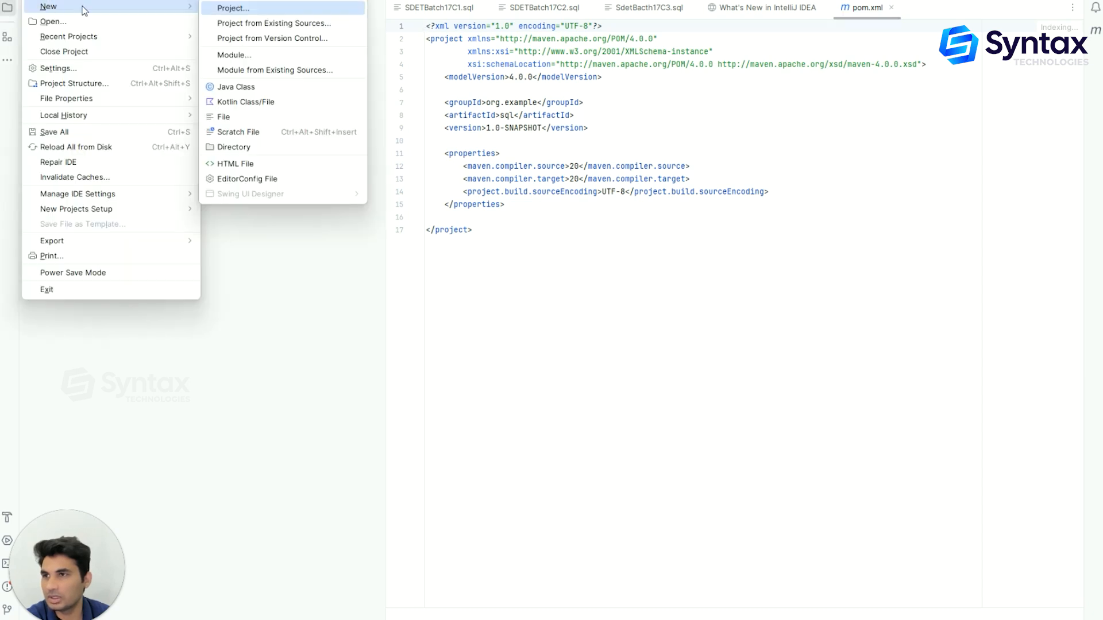
{"action": "left_click", "coordinate": [232, 8]}
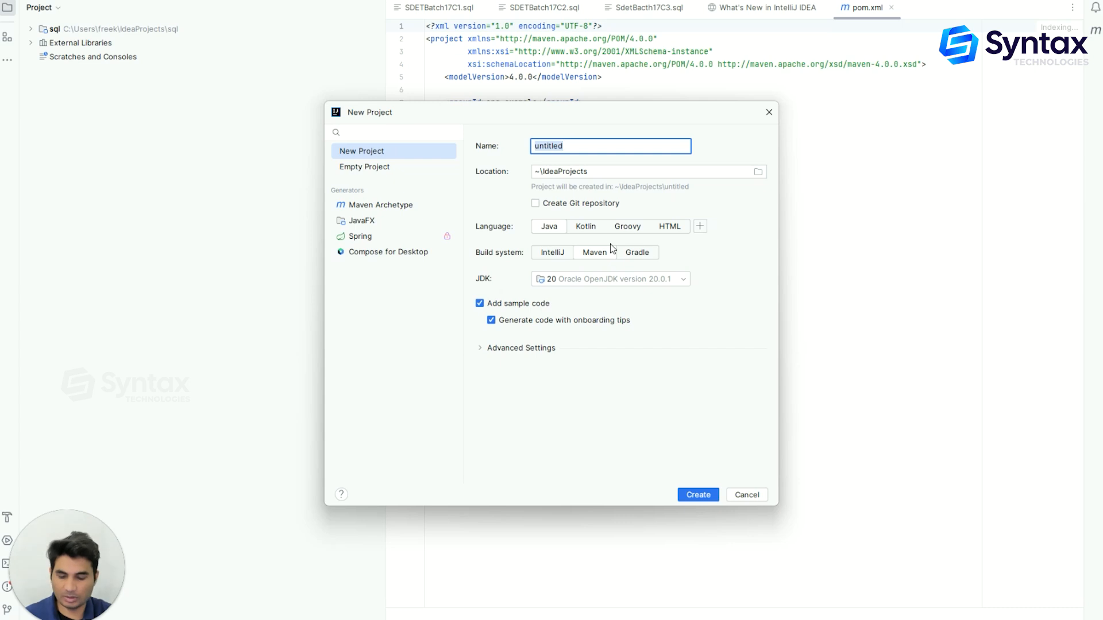
{"action": "type", "text": "JavaBasics"}
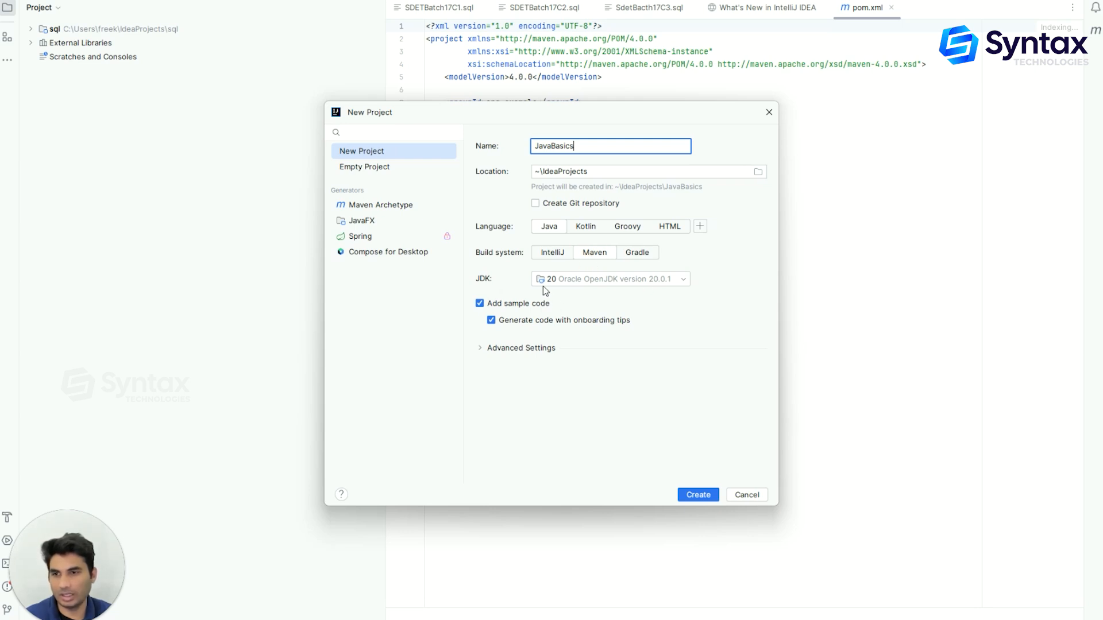
{"action": "left_click", "coordinate": [482, 279]}
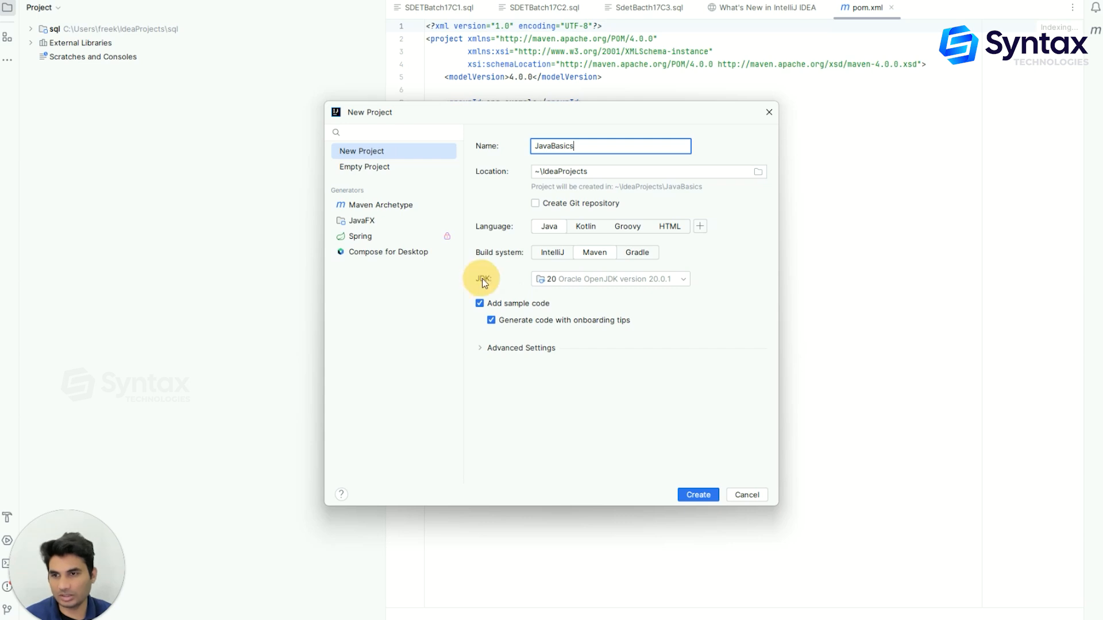
{"action": "left_click", "coordinate": [584, 281]}
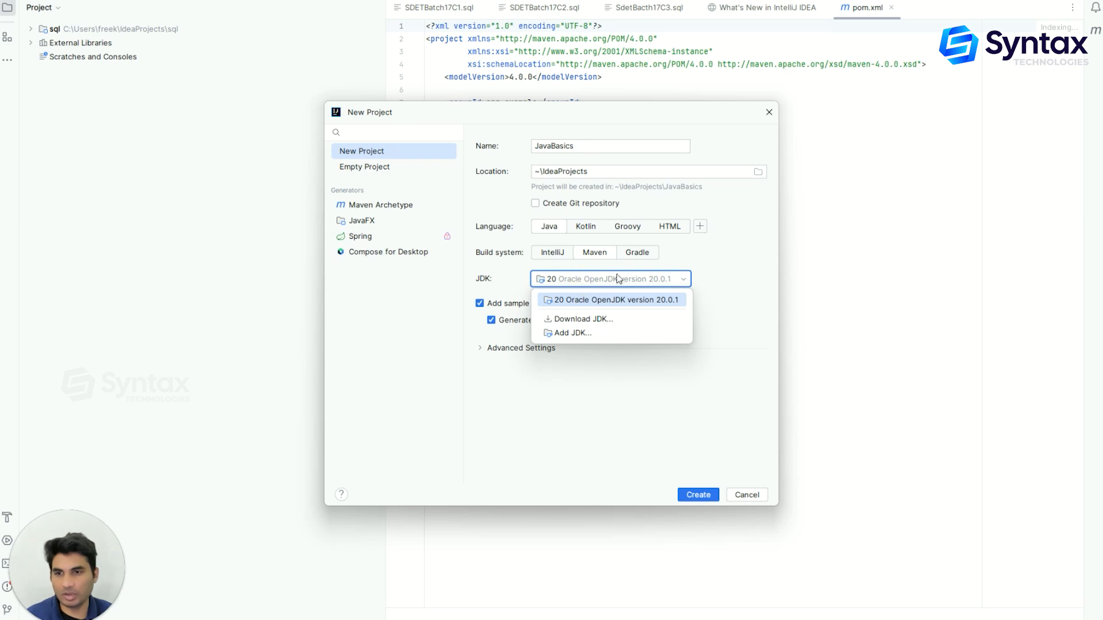
{"action": "left_click", "coordinate": [580, 320]}
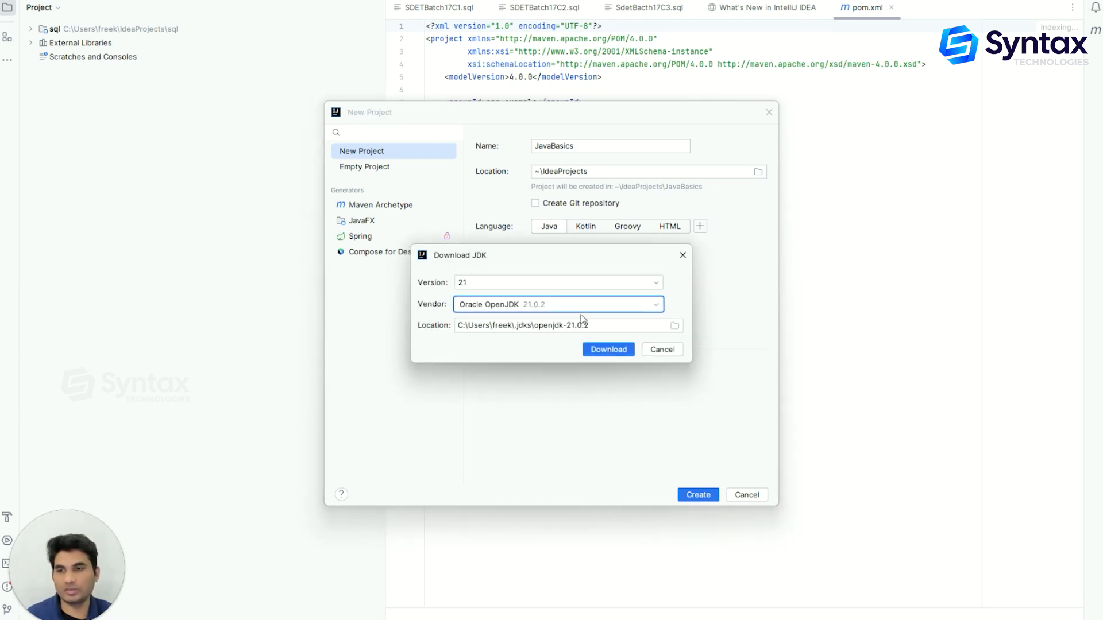
{"action": "left_click", "coordinate": [521, 286]}
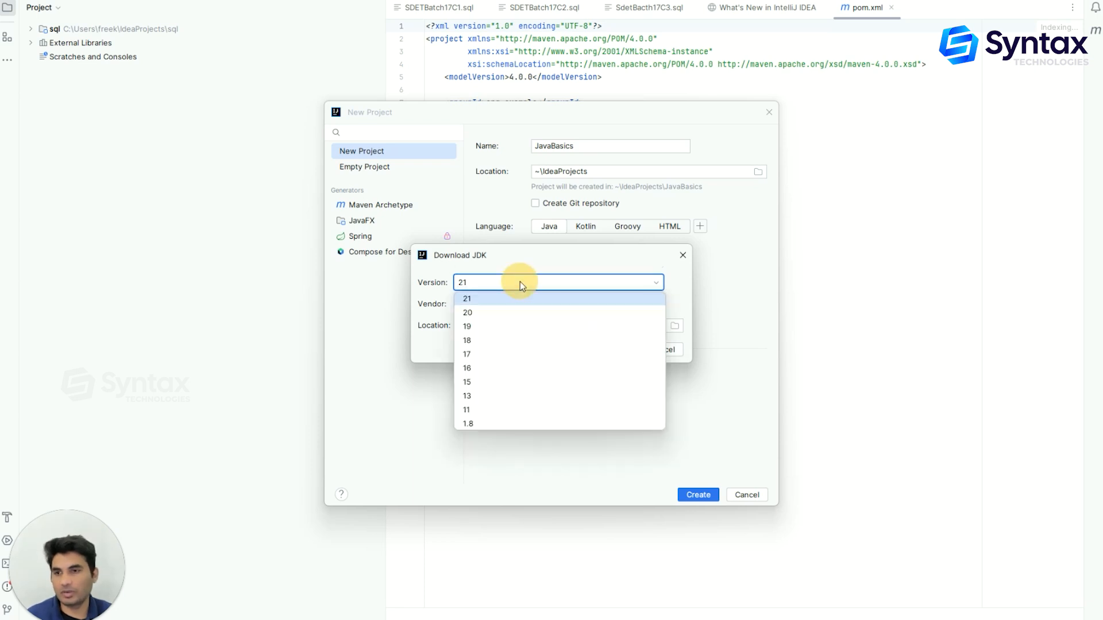
{"action": "left_click", "coordinate": [484, 384]}
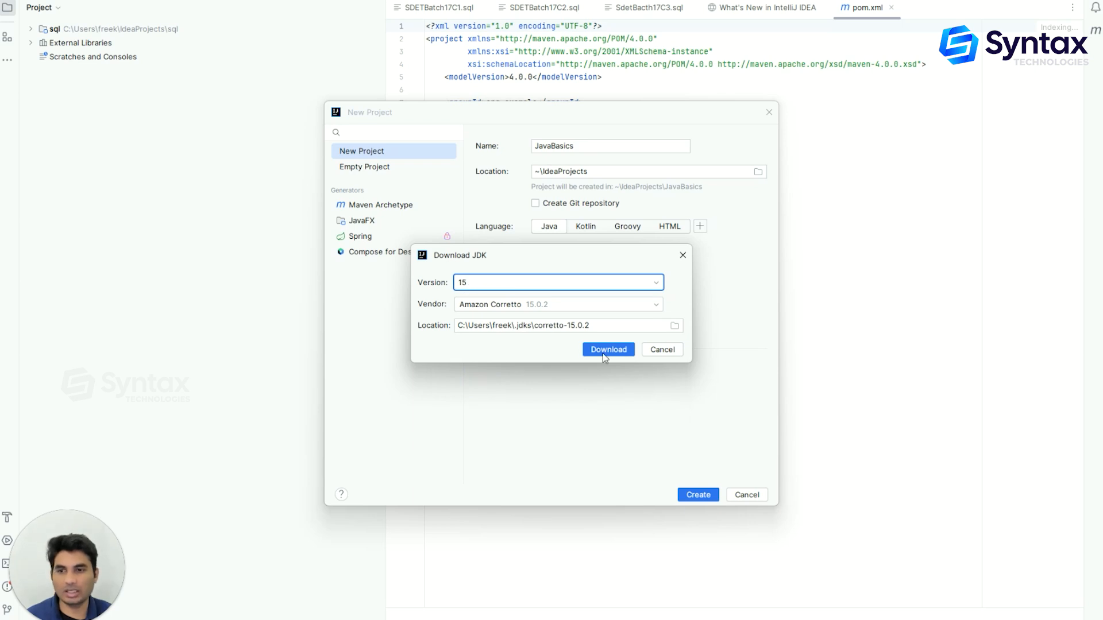
{"action": "left_click", "coordinate": [682, 255]}
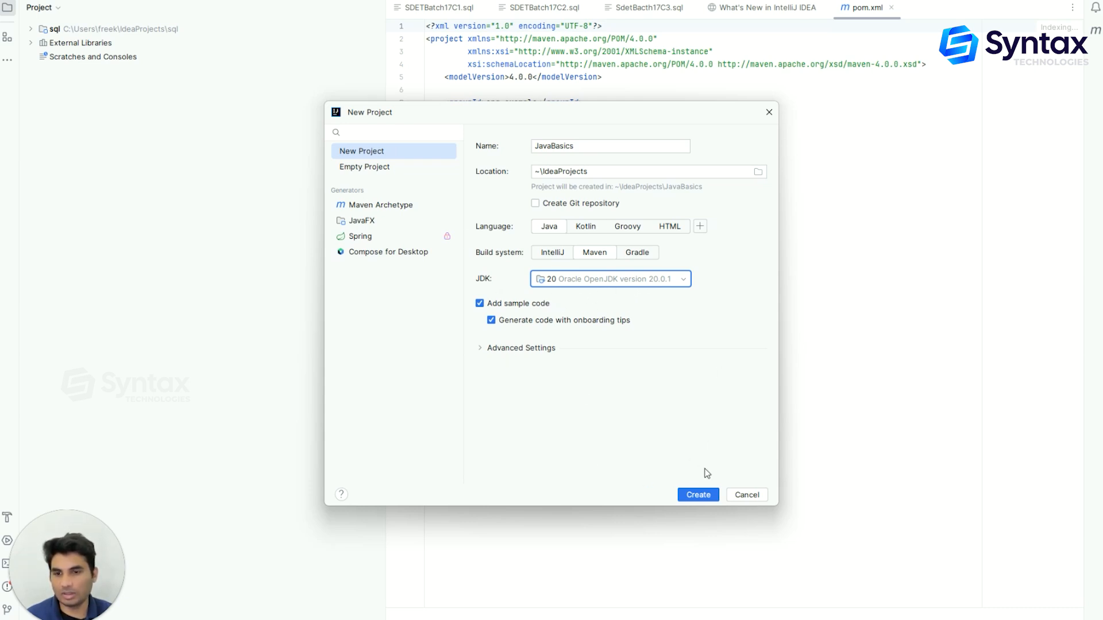
Create the JavaBasics project with the JDK 20 setting and open it in a new window
{"action": "left_click", "coordinate": [699, 494]}
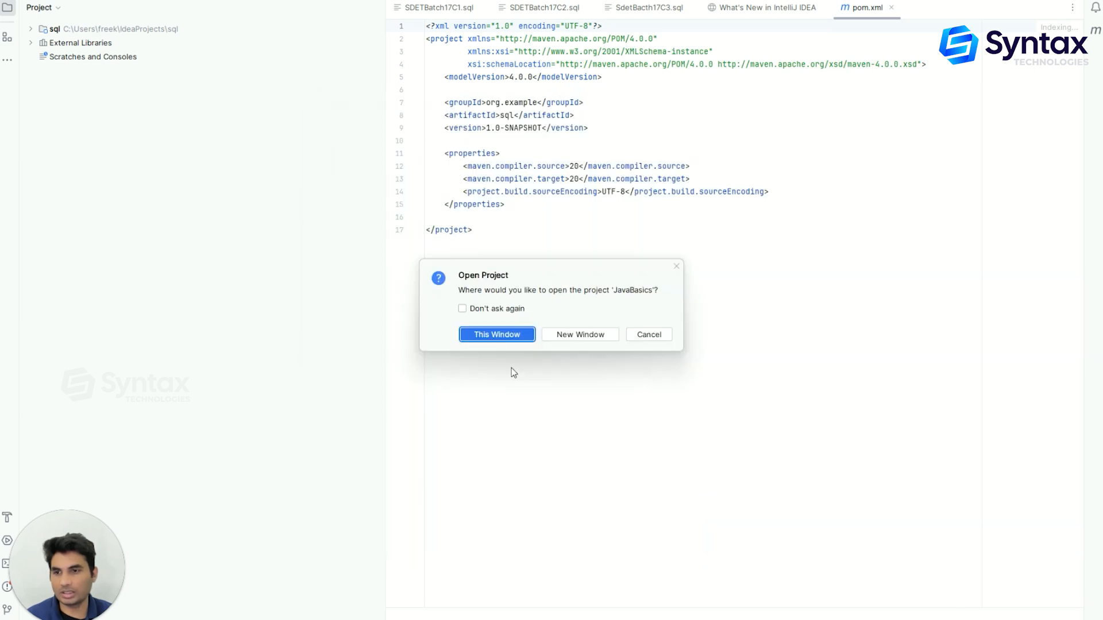
{"action": "left_click", "coordinate": [577, 335]}
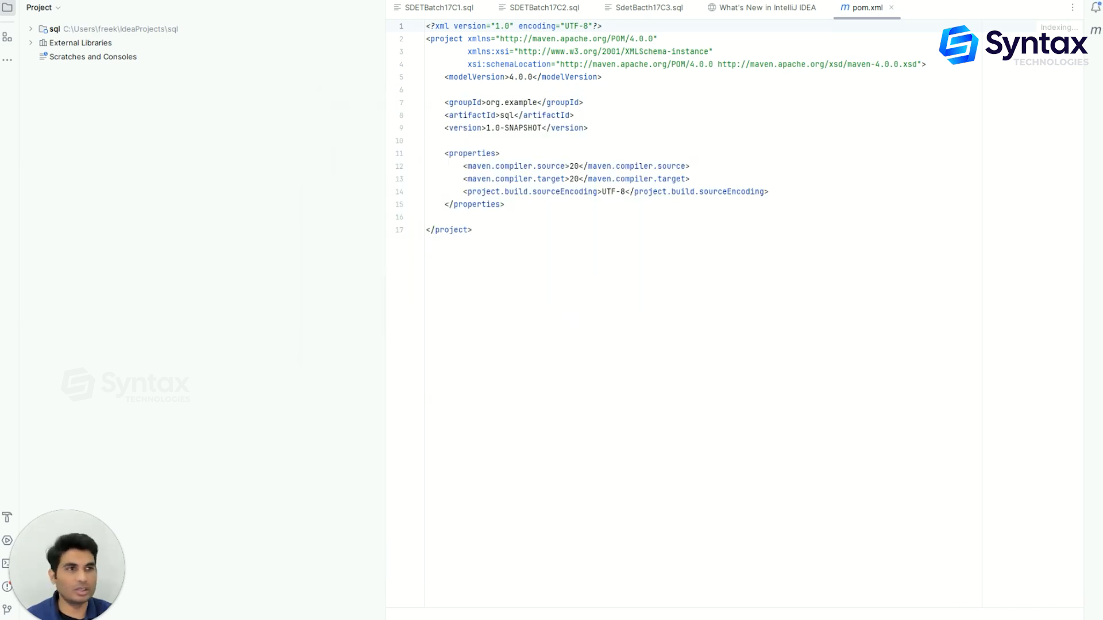
Maximize the JavaBasics window and open the sample Main class in the editor
{"action": "left_click_drag", "start_coordinate": [1102, 81], "coordinate": [626, 80]}
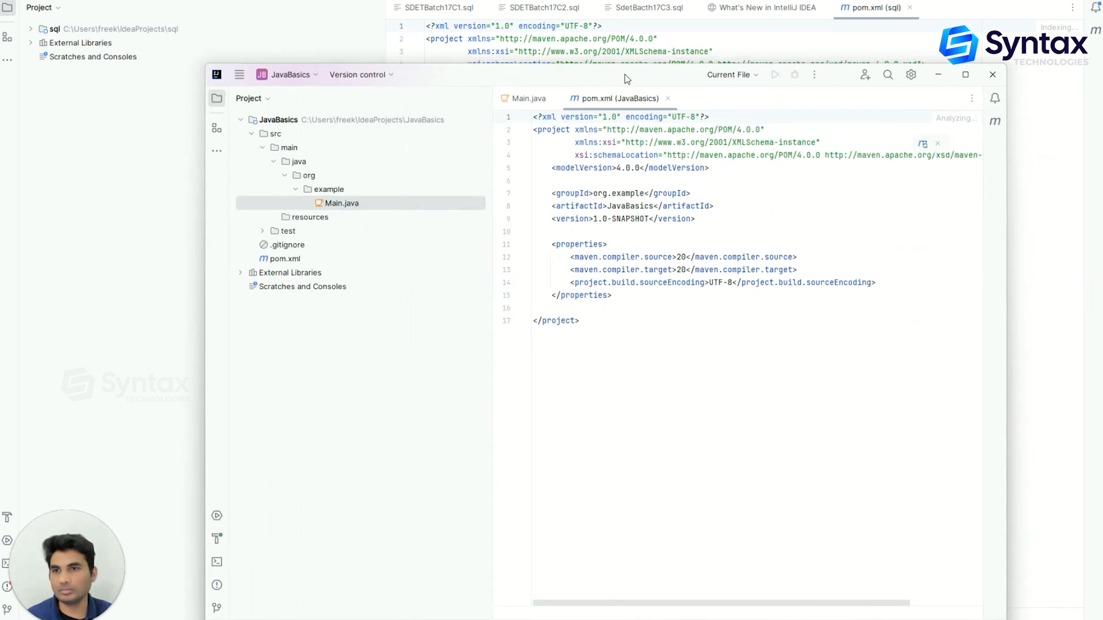
{"action": "double_click", "coordinate": [625, 73]}
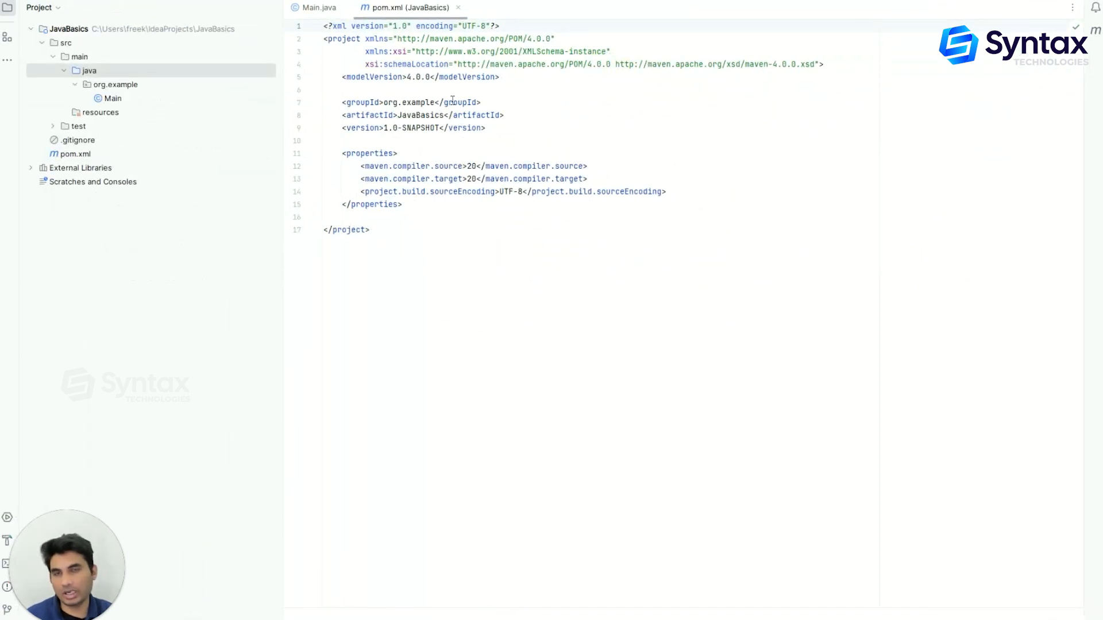
{"action": "left_click", "coordinate": [112, 99]}
{"action": "double_click", "coordinate": [112, 99]}
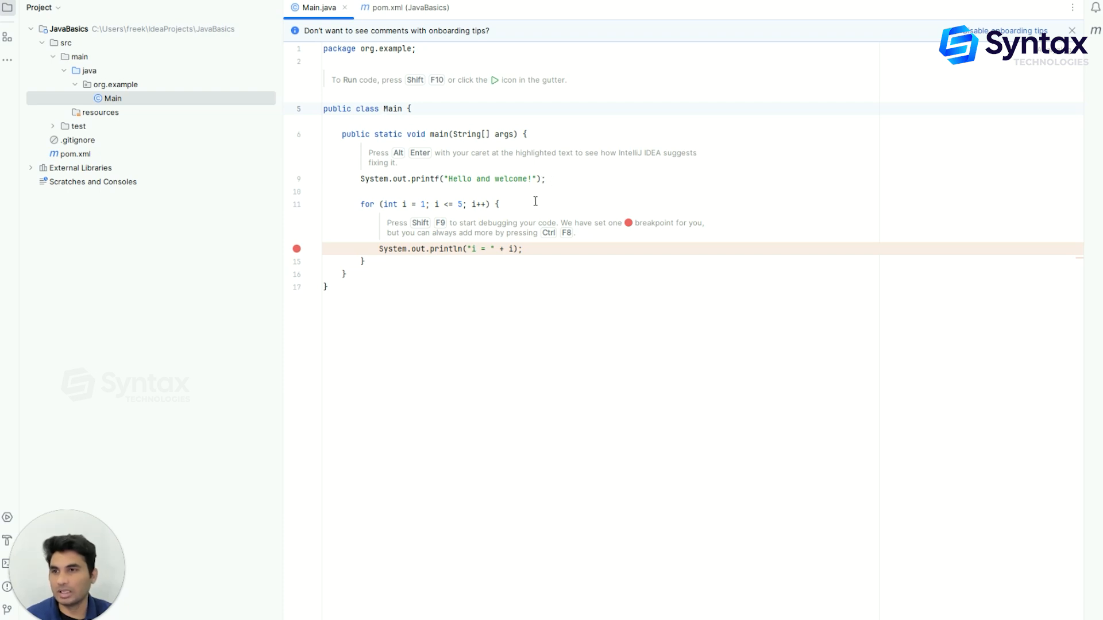
Run Main.main() and review the console output
{"action": "left_click", "coordinate": [503, 147]}
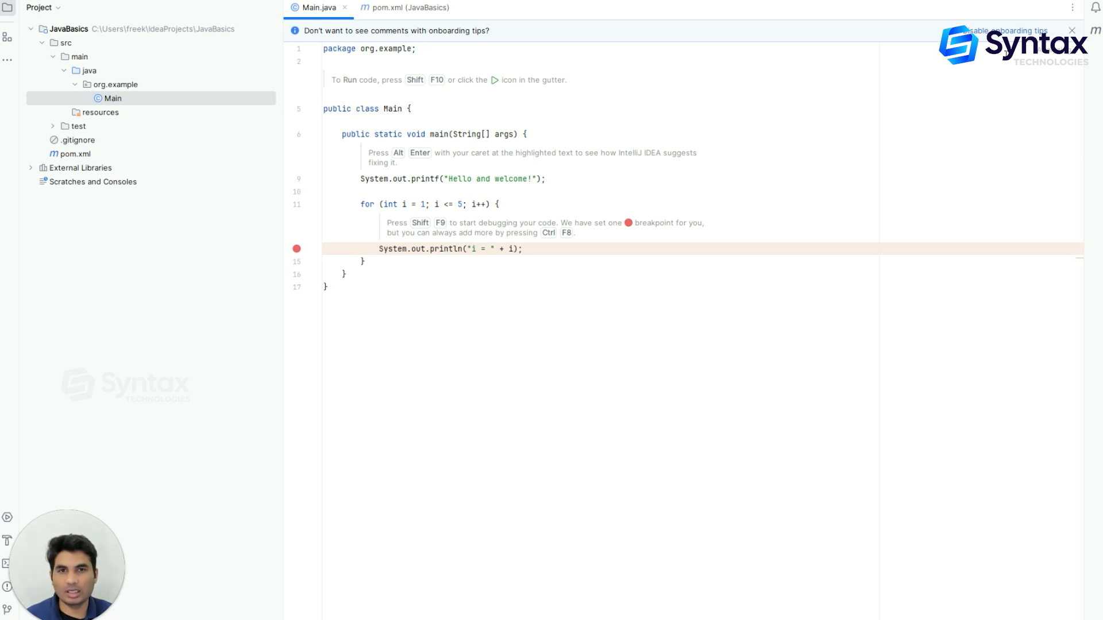
{"action": "right_click", "coordinate": [729, 177]}
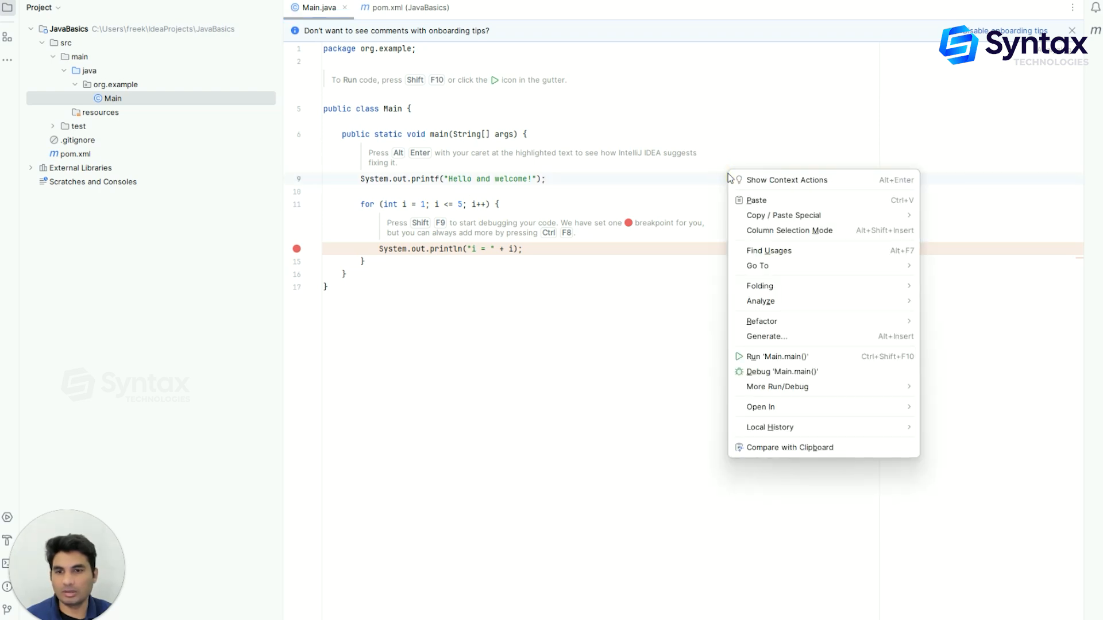
{"action": "left_click", "coordinate": [777, 357]}
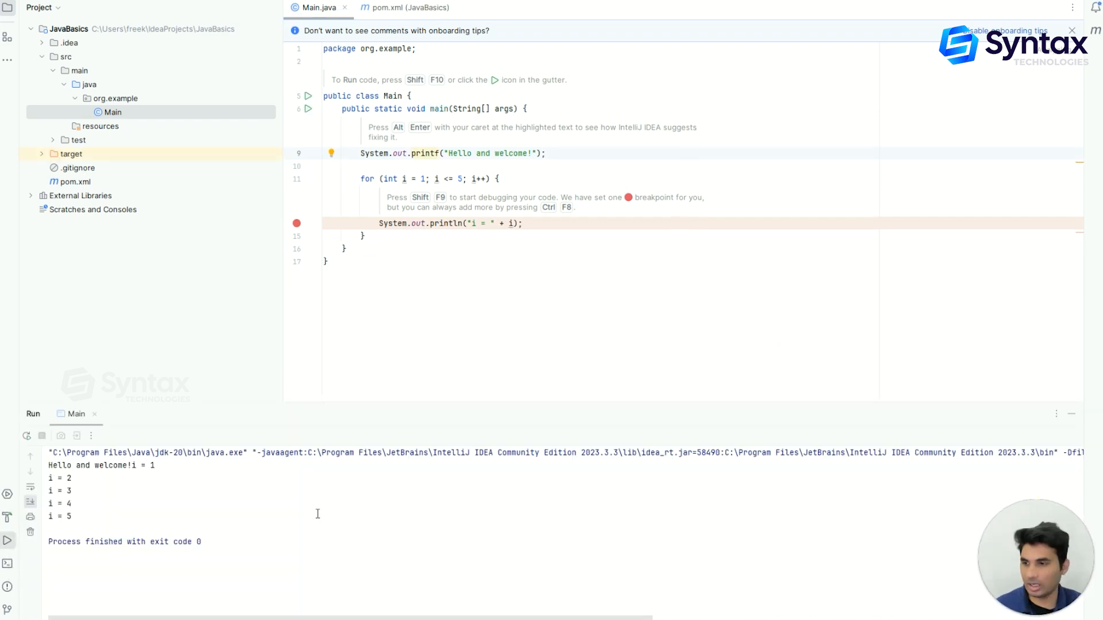
{"action": "left_click_drag", "start_coordinate": [98, 522], "coordinate": [47, 464]}
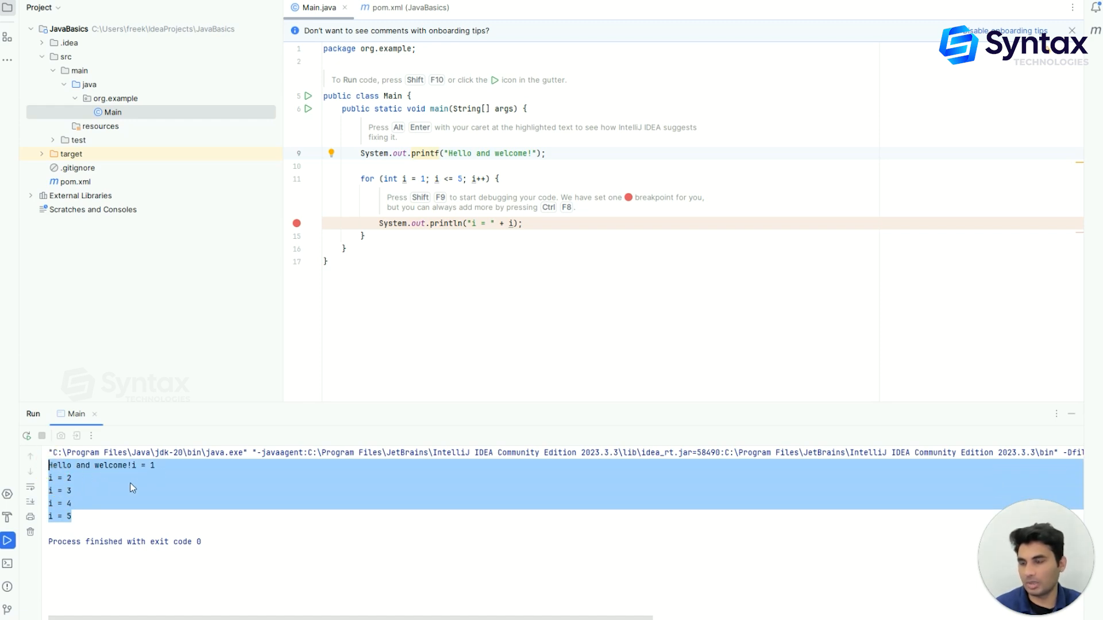
{"action": "left_click", "coordinate": [100, 520]}
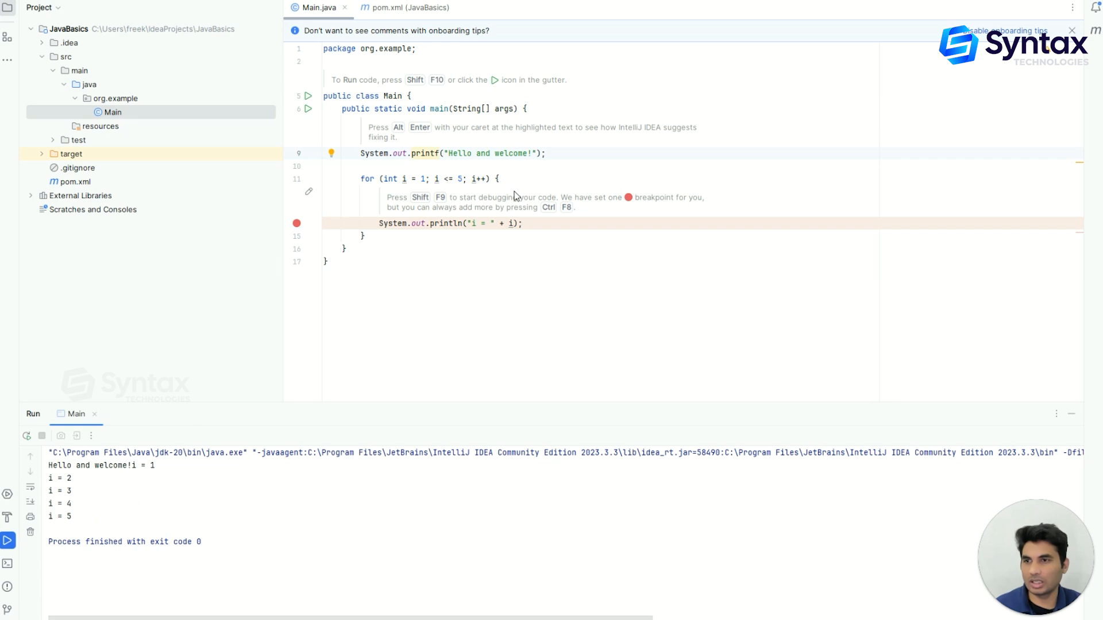
Replace the printed greeting text with "Hello World"
{"action": "left_click_drag", "start_coordinate": [532, 153], "coordinate": [450, 152]}
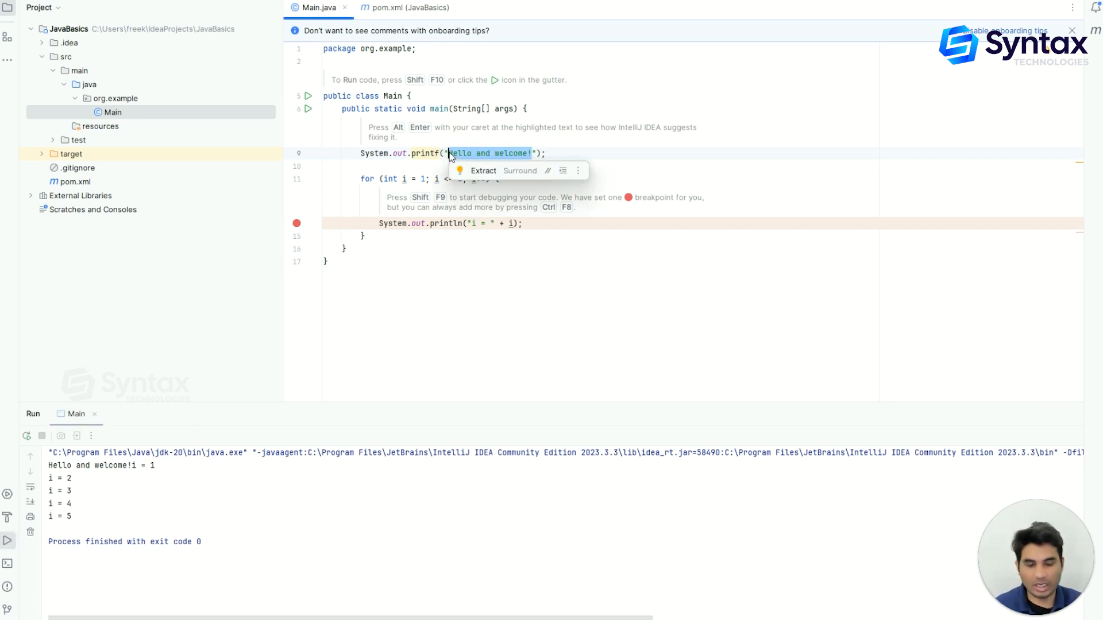
{"action": "key", "text": "BackSpace"}
{"action": "type", "text": "Hello World"}
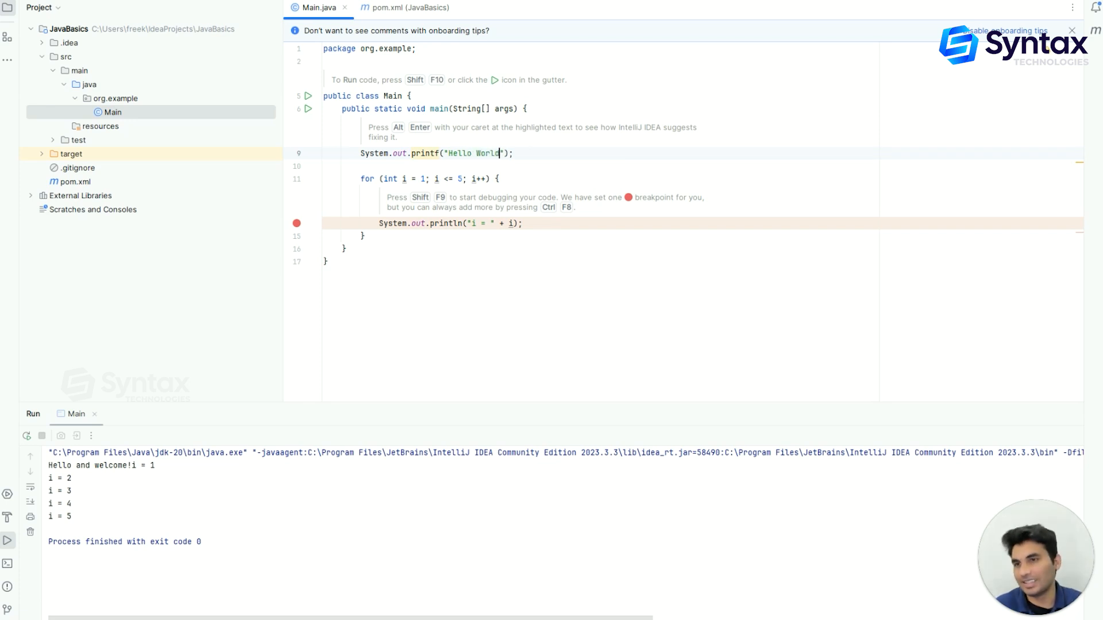
Run Main.main() again with the updated greeting
{"action": "right_click", "coordinate": [739, 109]}
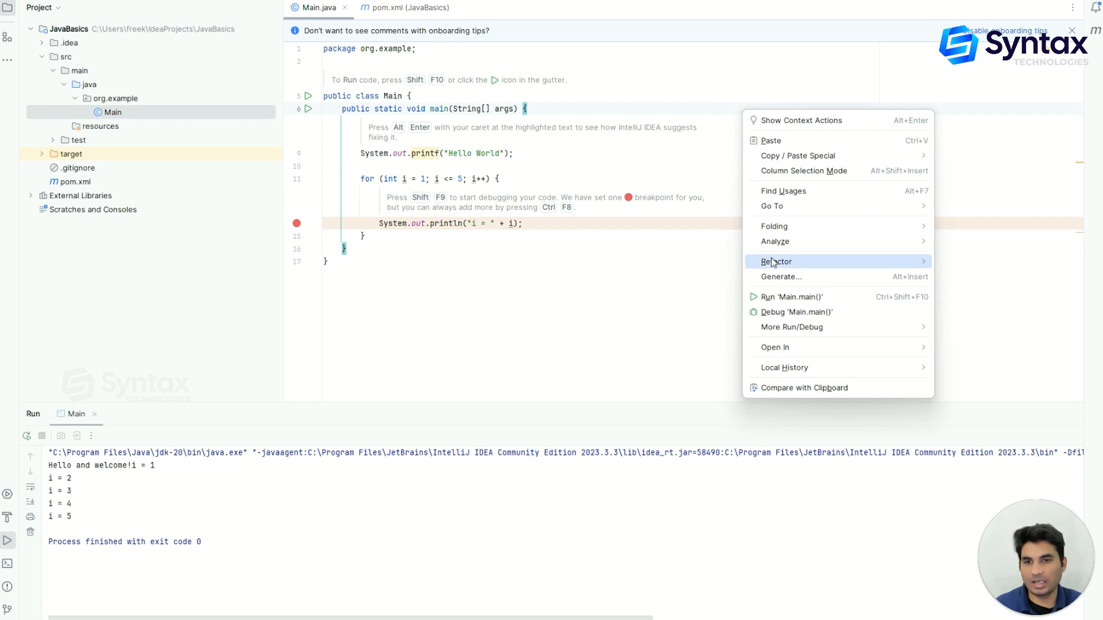
{"action": "left_click", "coordinate": [773, 292]}
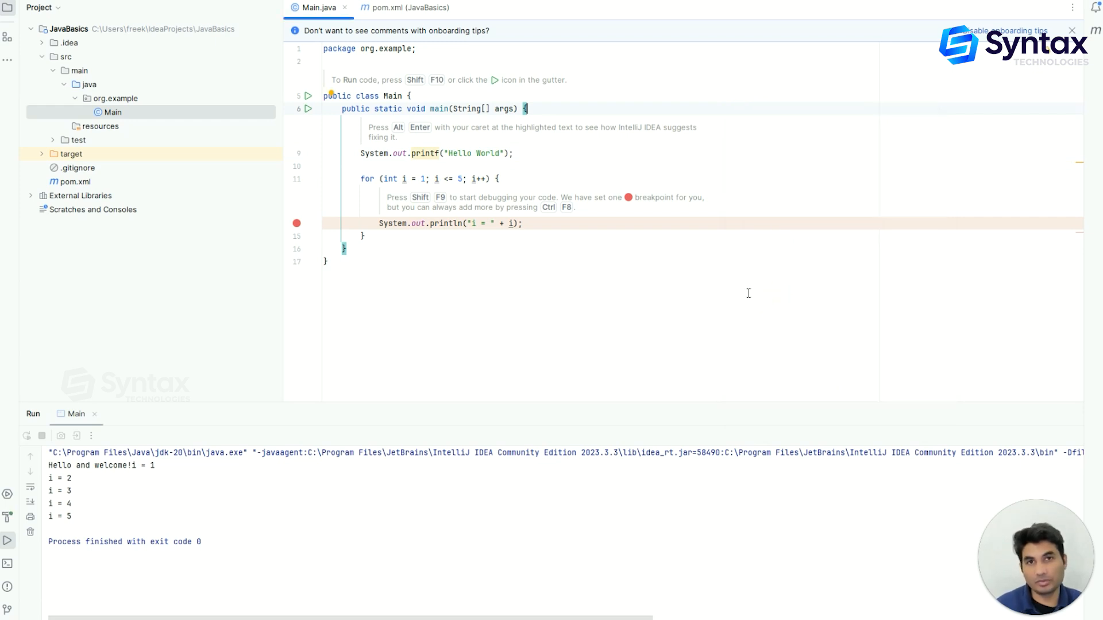